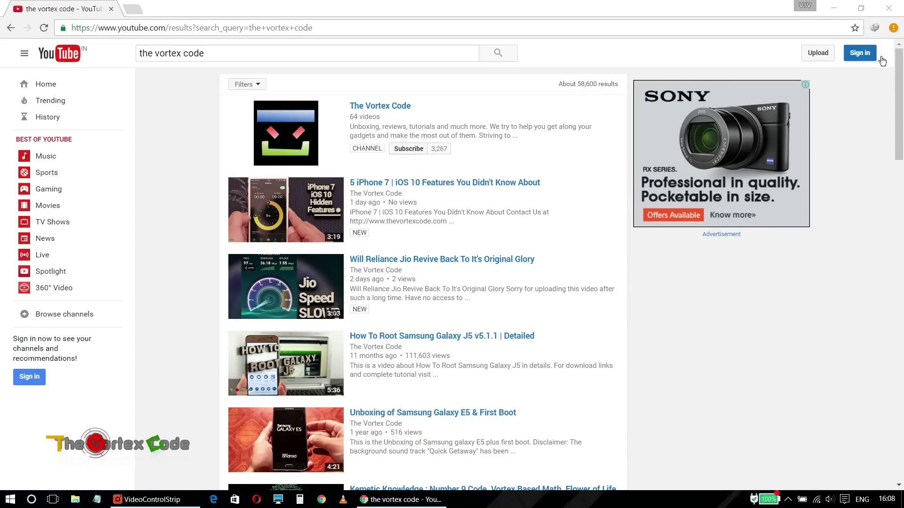
Start signing in to YouTube from the 'the vortex code' search results.
left_click(870, 54)
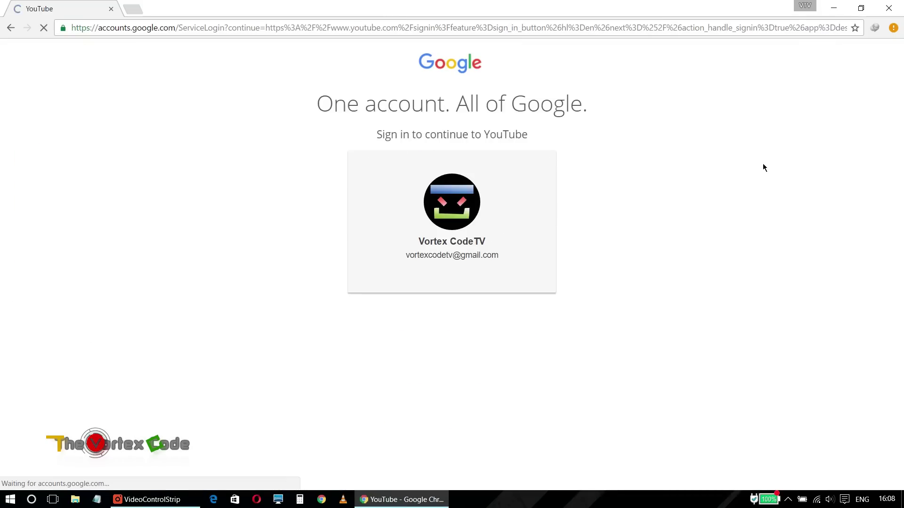
Enter the Google account password and sign in to YouTube.
left_click(521, 290)
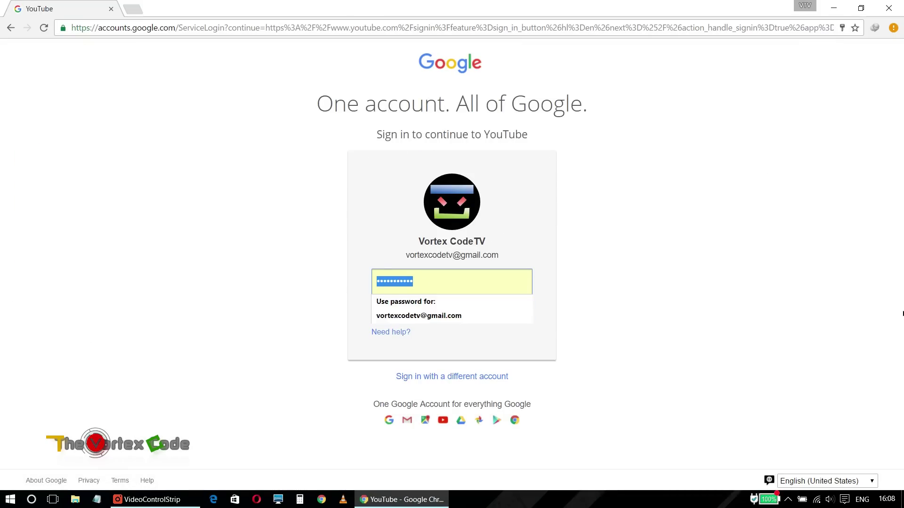
type("•••••••••••")
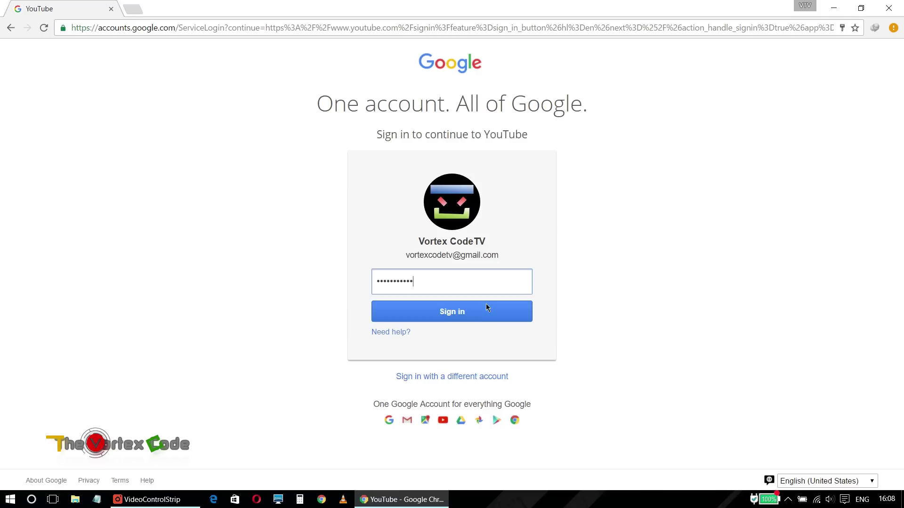
left_click(412, 264)
left_click_drag(413, 263, 442, 263)
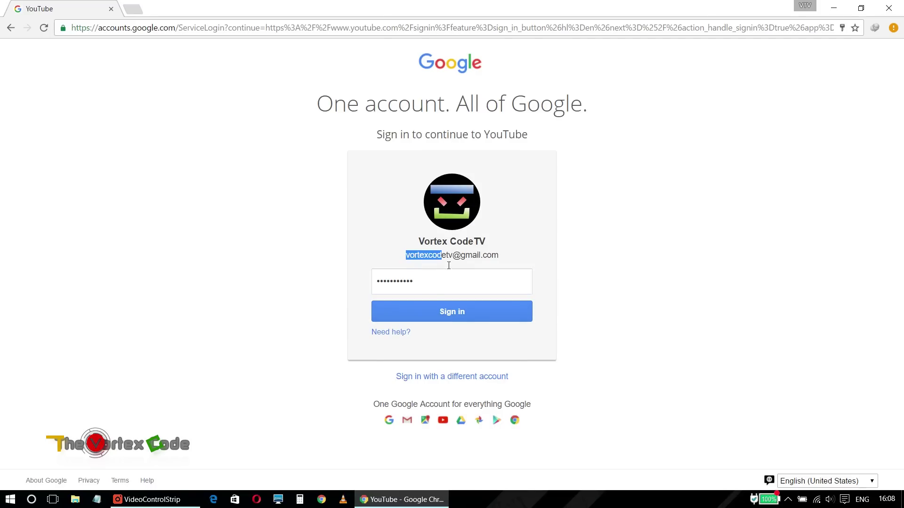
left_click(445, 314)
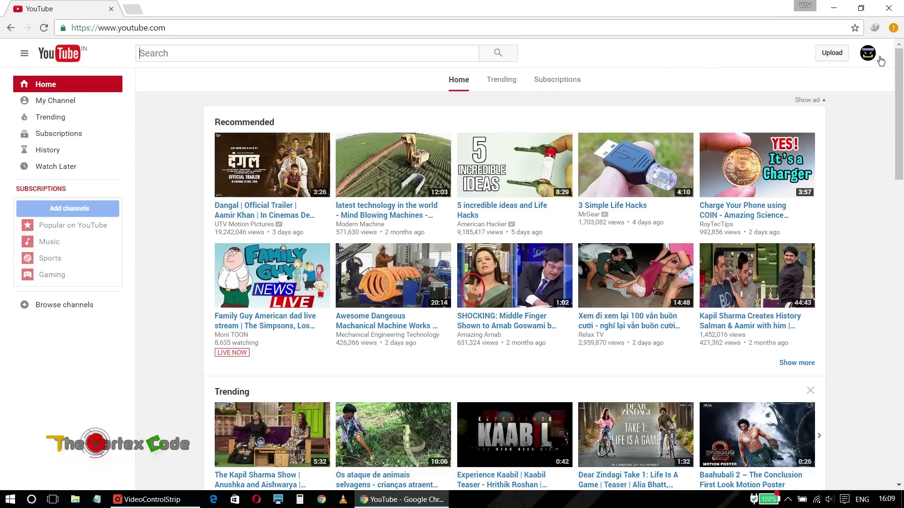
Go to the channel's Monetization page in Creator Studio.
left_click(874, 62)
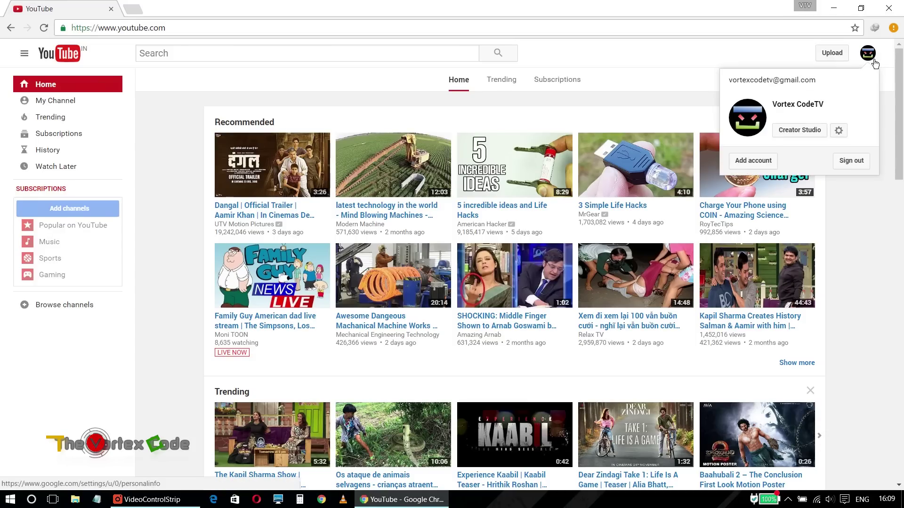
left_click(785, 130)
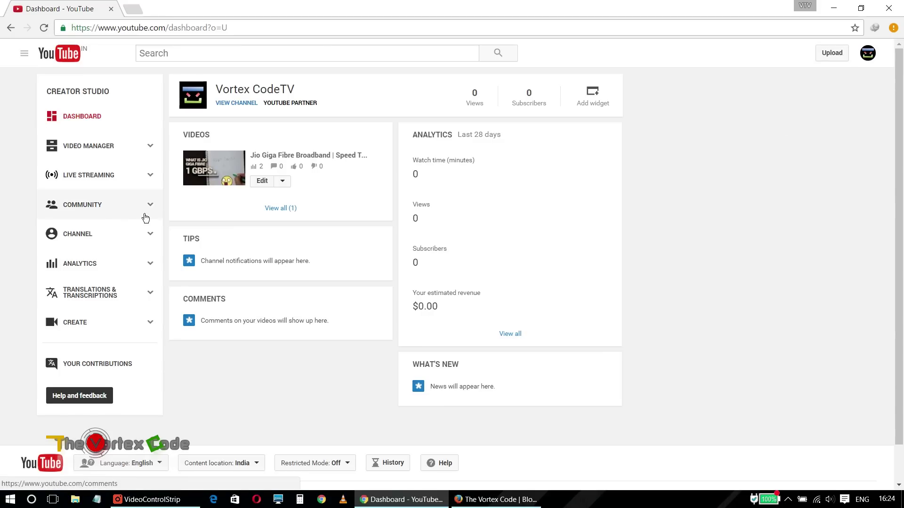
left_click(151, 243)
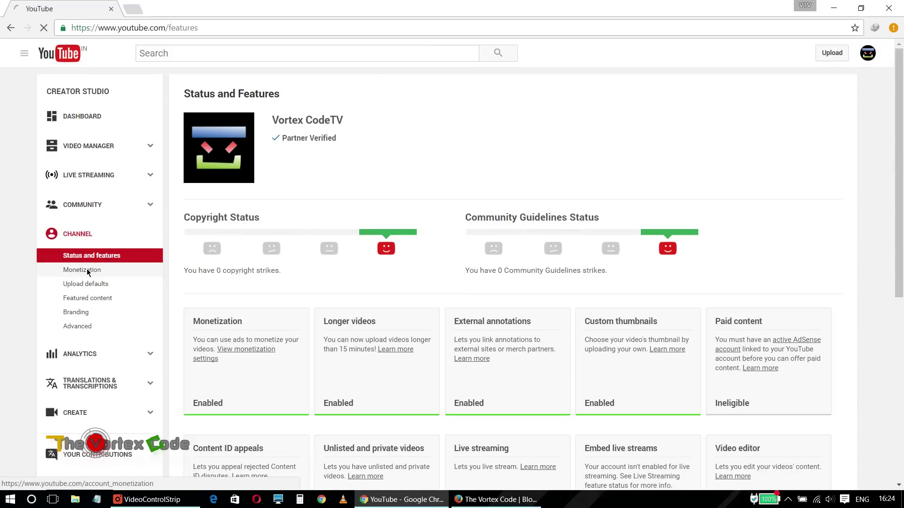
left_click(87, 272)
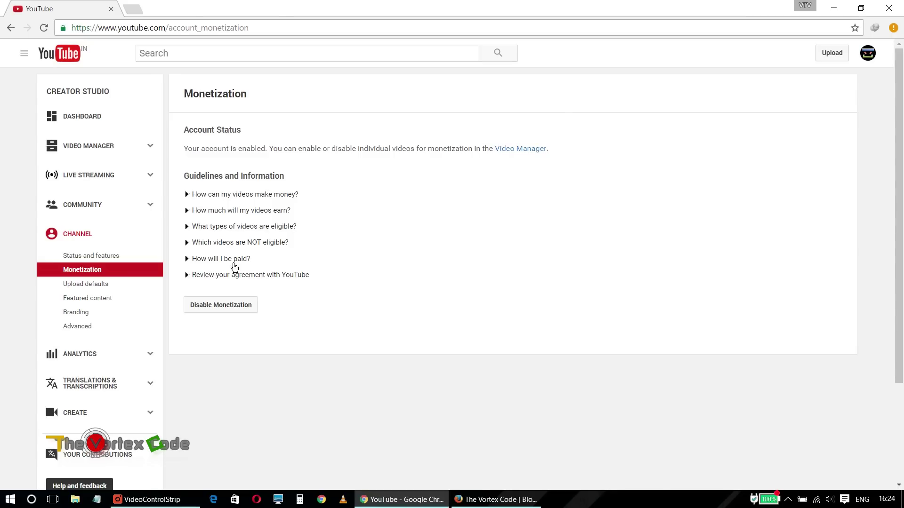
Expand 'How will I be paid?' and follow the link to associate an AdSense account.
left_click(234, 265)
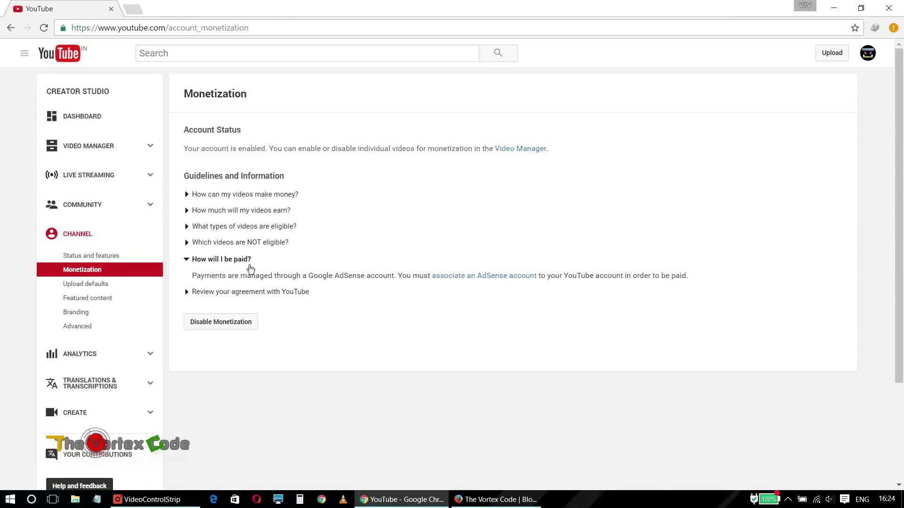
left_click(468, 283)
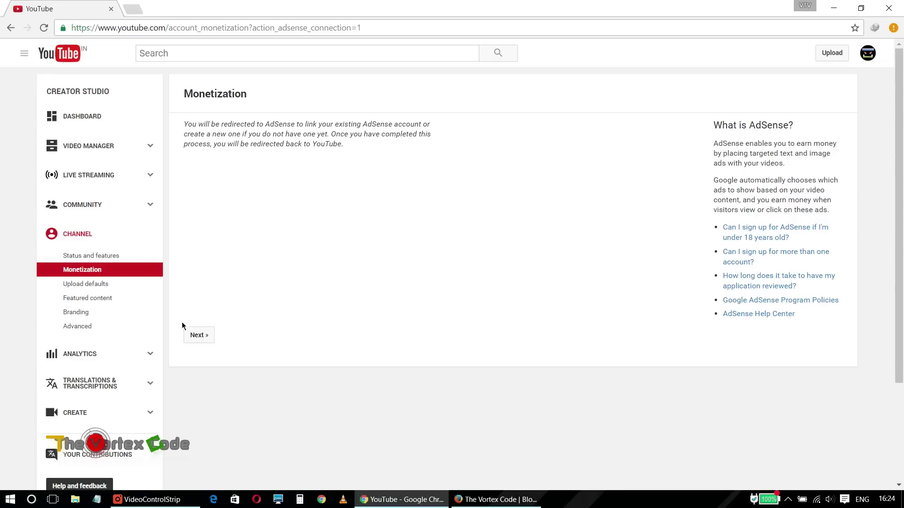
left_click(206, 342)
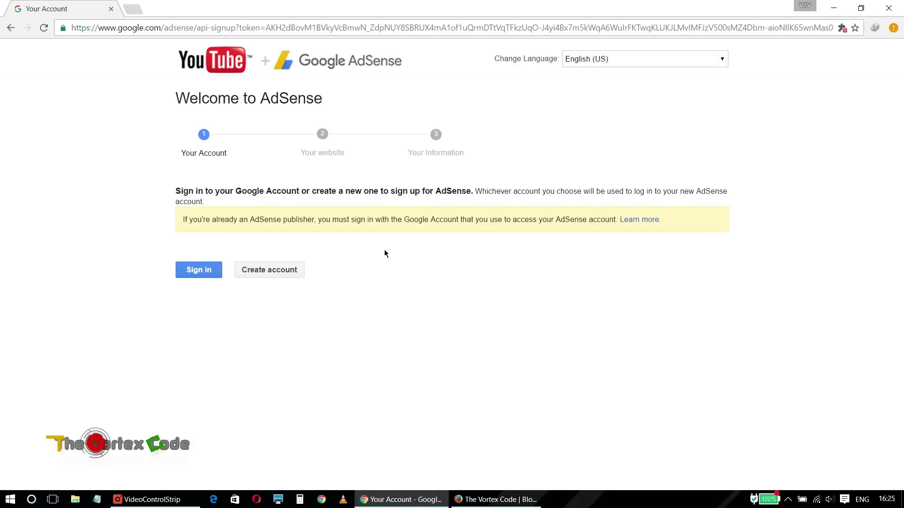
Sign in to AdSense with the current account, then decline the website step.
left_click(193, 270)
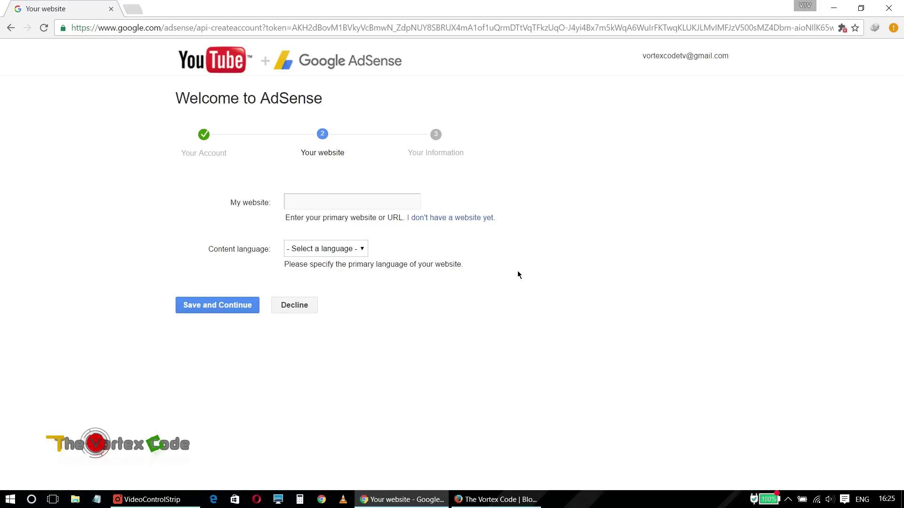
left_click_drag(642, 56, 679, 64)
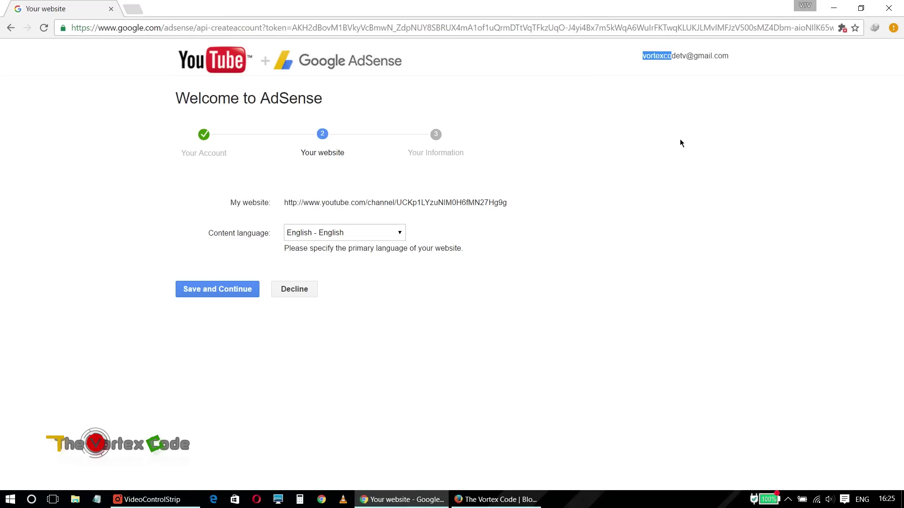
left_click(313, 293)
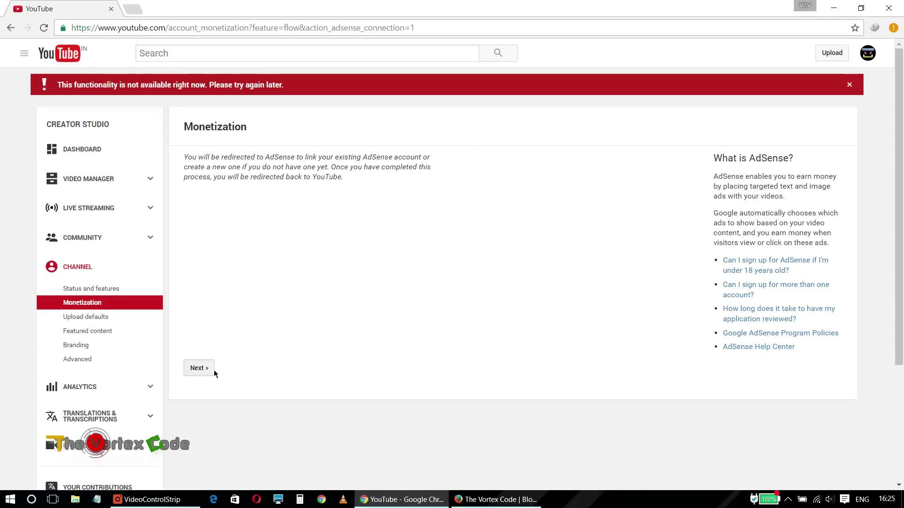
Restart the AdSense signup and choose to sign in with a different account.
left_click(208, 371)
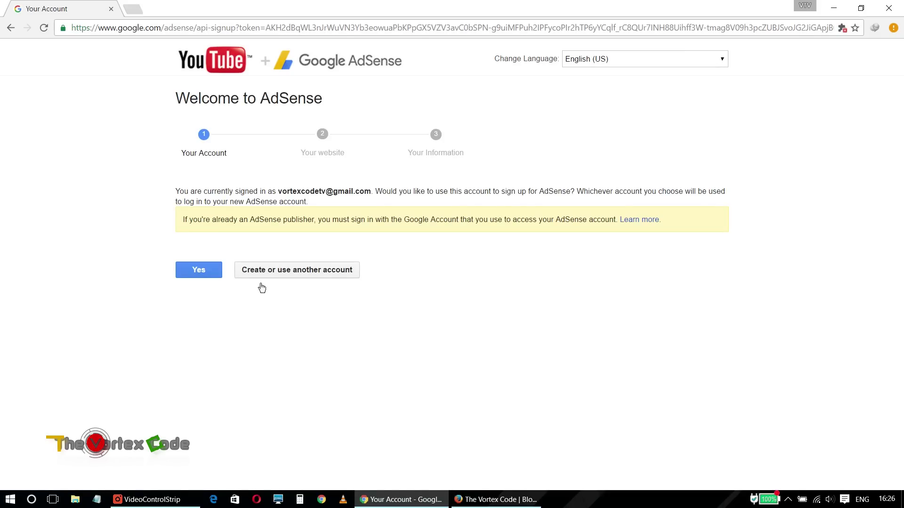
left_click(304, 280)
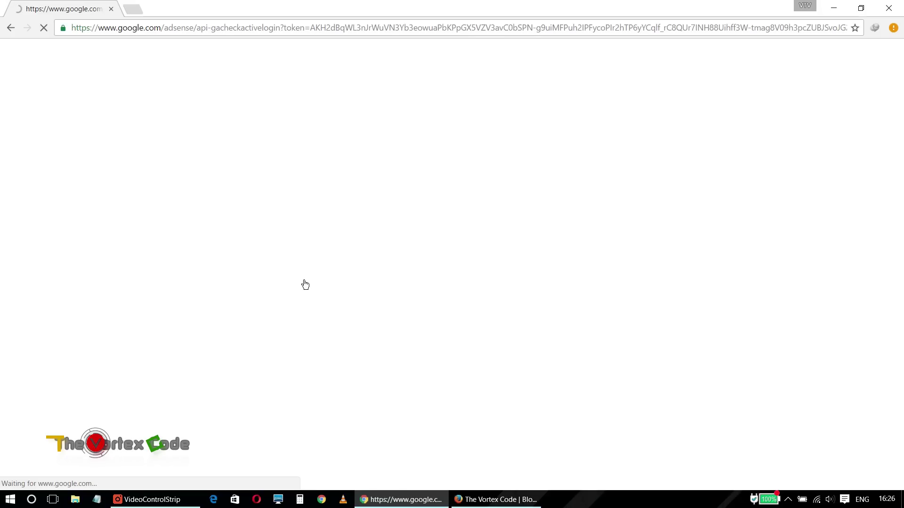
left_click(203, 281)
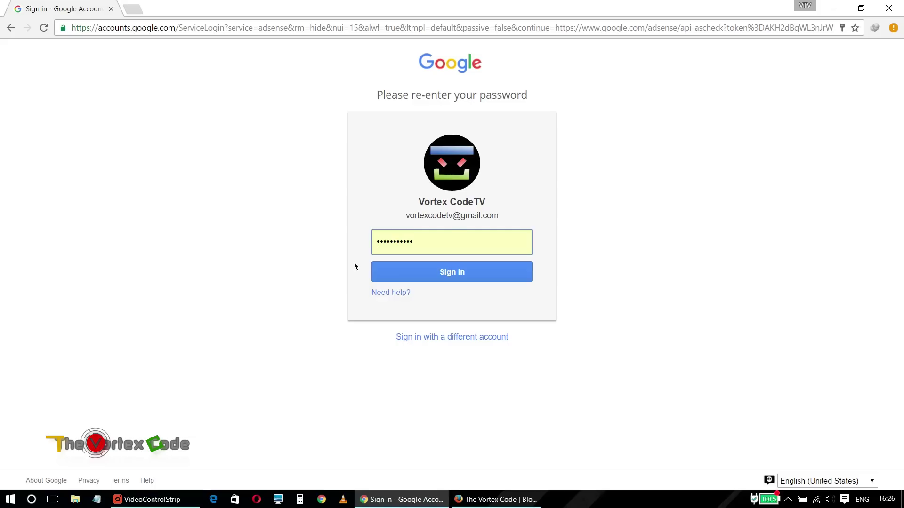
left_click(443, 344)
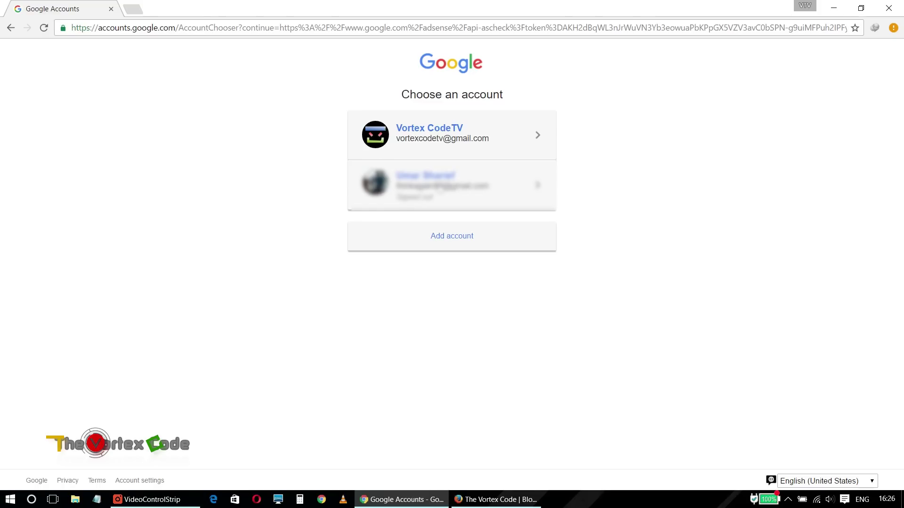
Sign in with the second Google account's password and dismiss the save-password offer.
left_click(452, 185)
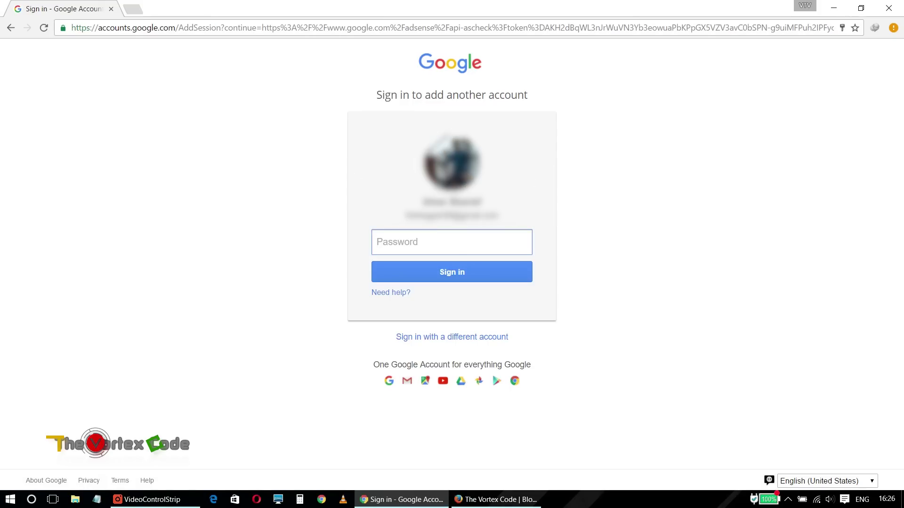
type("•••••••••••••")
left_click(442, 268)
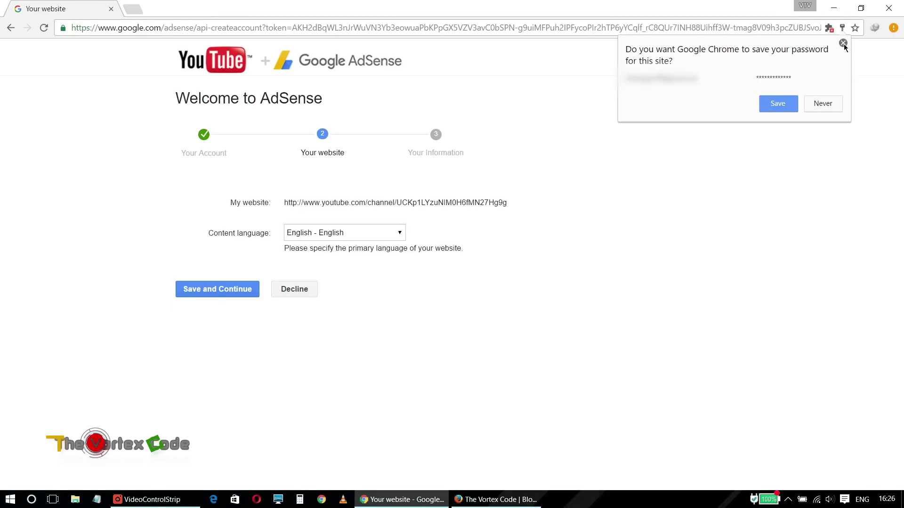
left_click(842, 43)
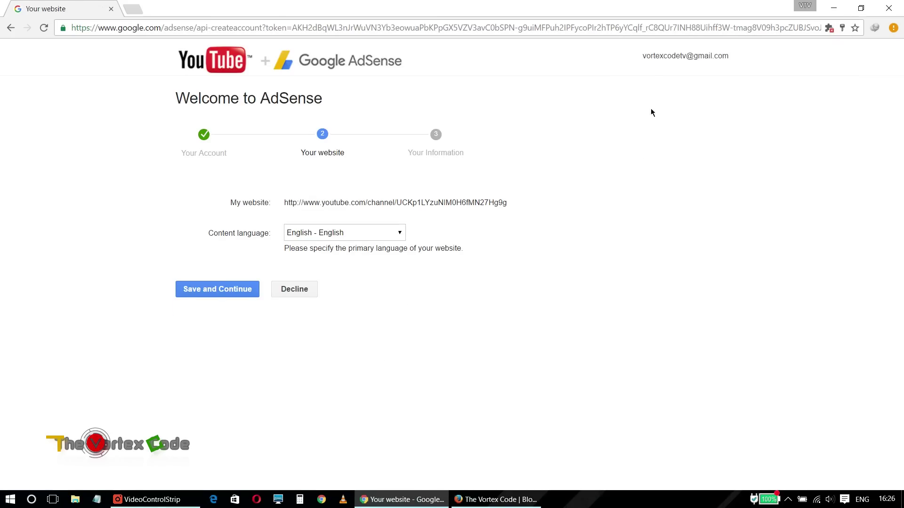
Decline the AdSense website step again, returning to YouTube Monetization.
left_click_drag(647, 62, 727, 59)
left_click(651, 66)
left_click(647, 78)
left_click(302, 291)
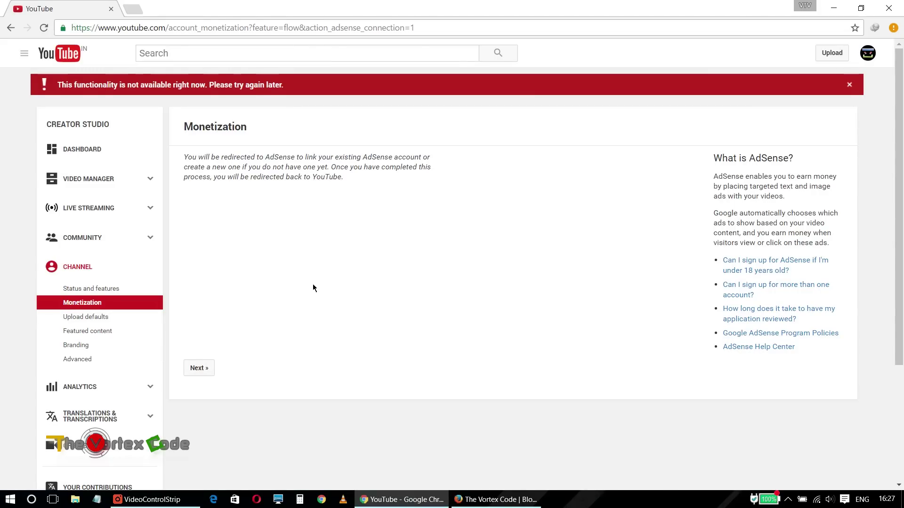
Continue to AdSense and choose 'Create or use another account' to reach sign-in.
left_click(202, 375)
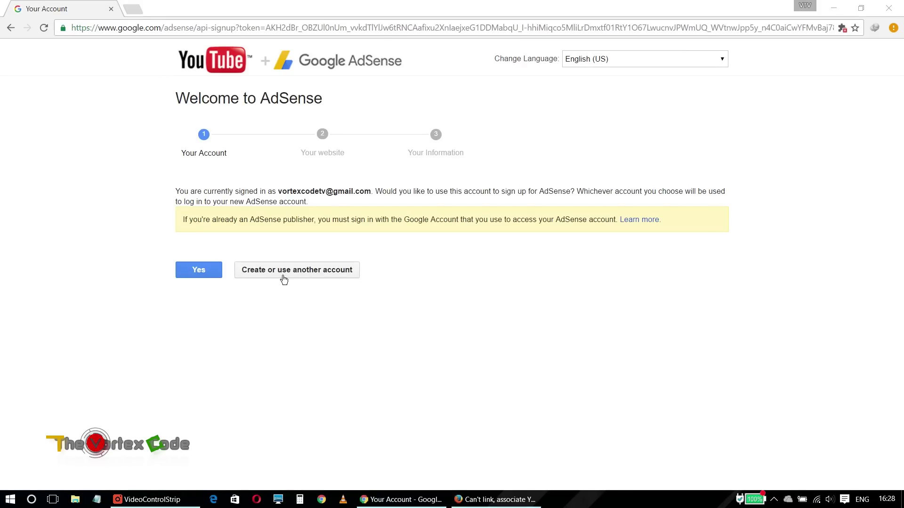
left_click(284, 279)
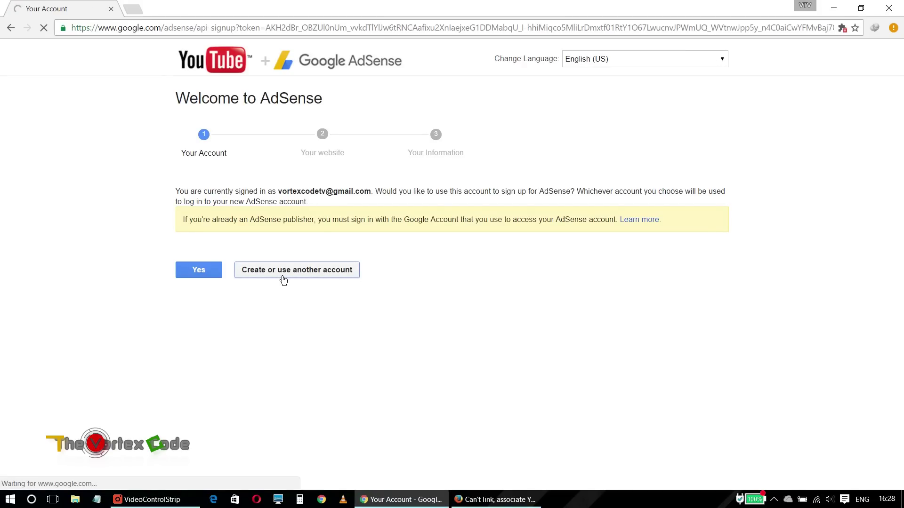
left_click(199, 273)
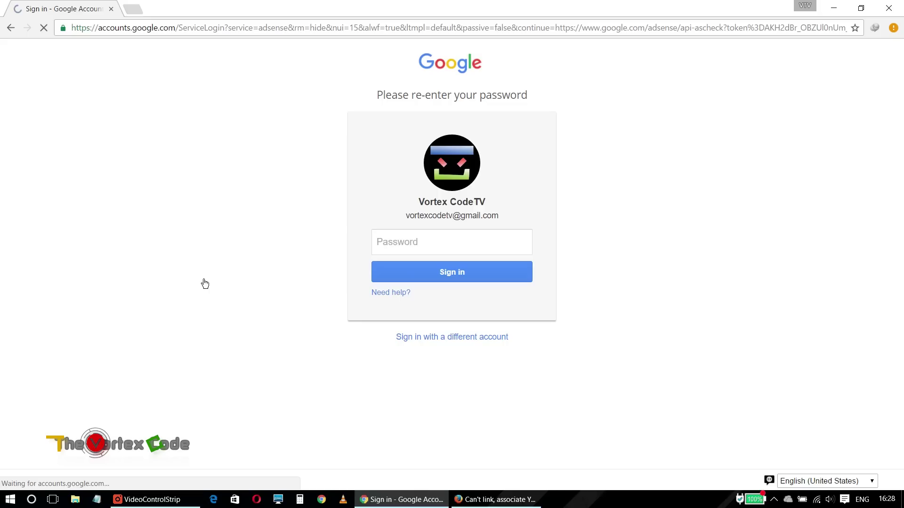
Copy the Google sign-in page's web address from the address bar.
left_click(207, 33)
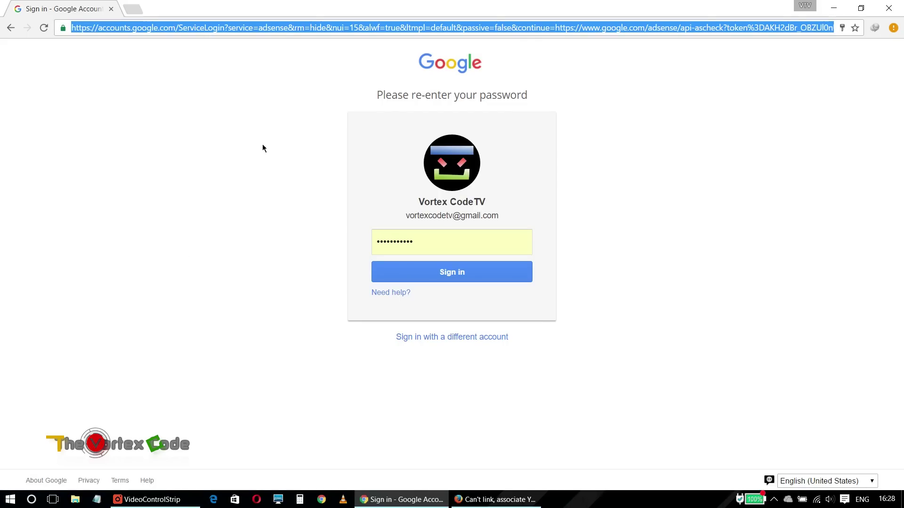
right_click(179, 27)
left_click(208, 71)
left_click(893, 28)
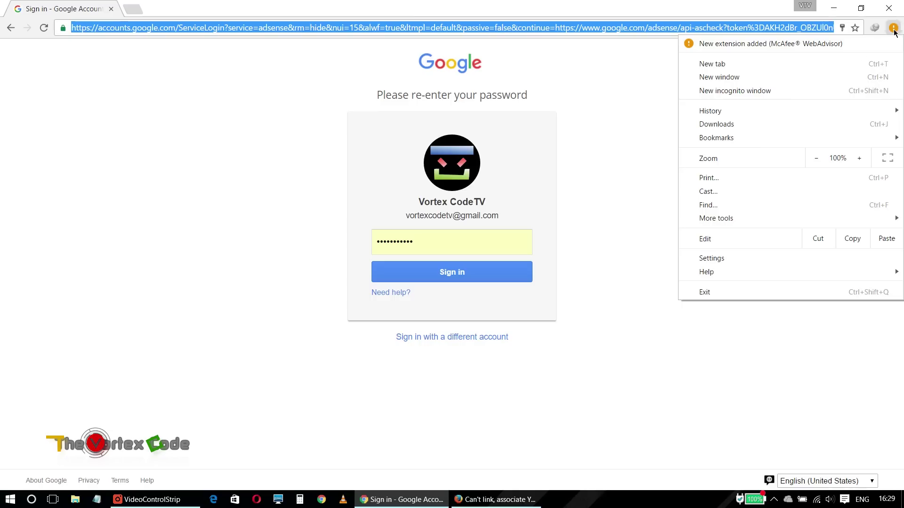
Load the copied sign-in address in a new incognito window.
left_click(761, 91)
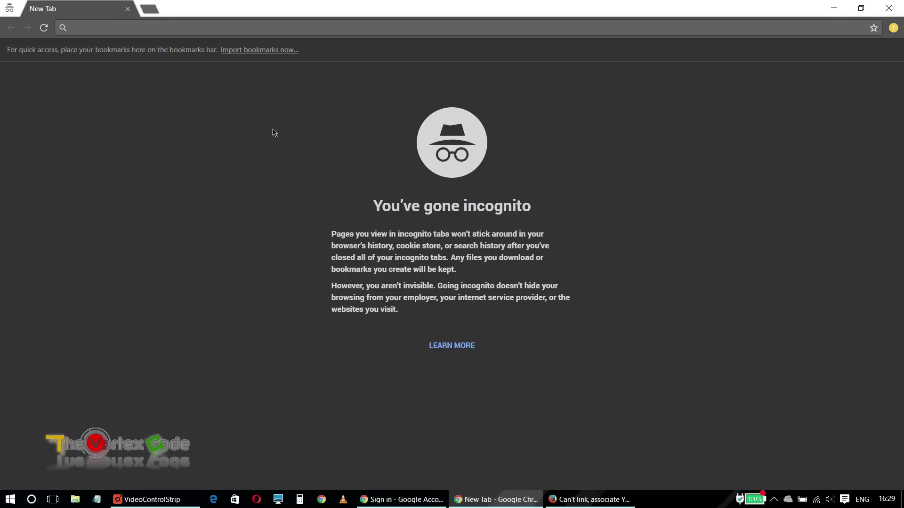
right_click(211, 26)
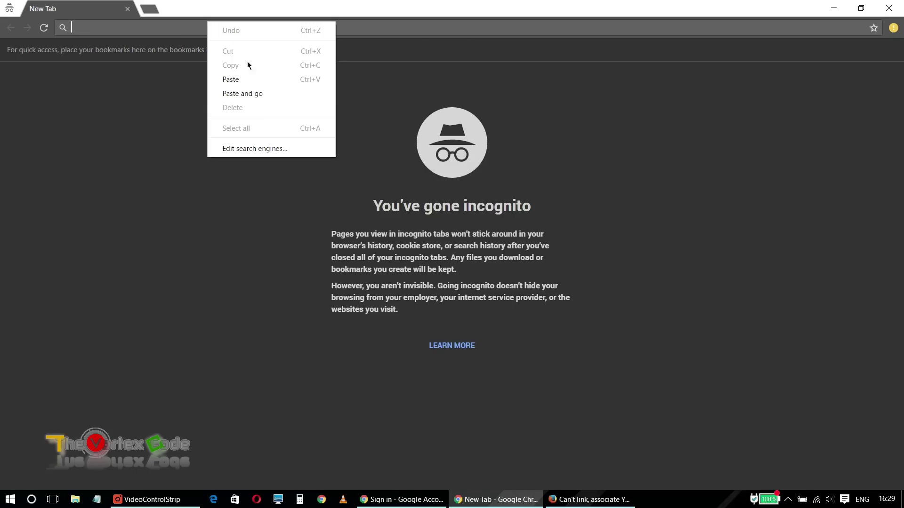
left_click(252, 94)
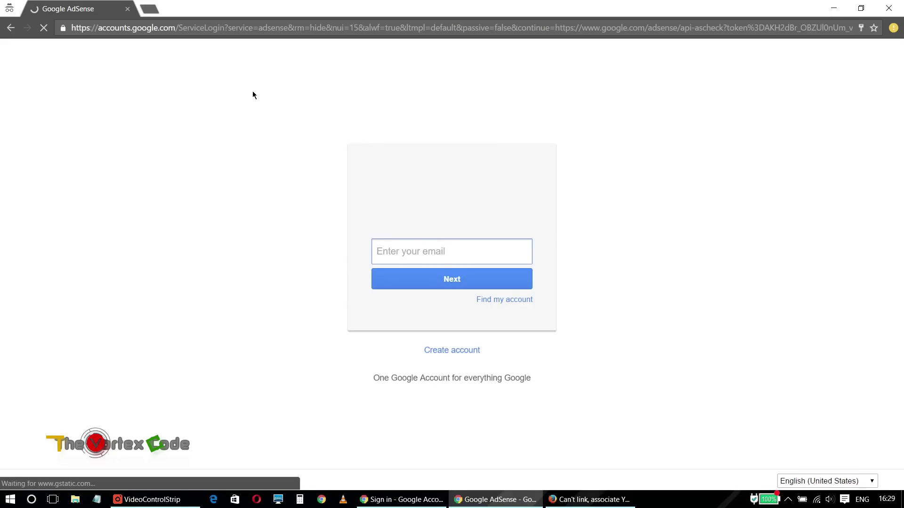
Sign in with the existing AdSense account's e-mail and password, then accept the association.
left_click(448, 262)
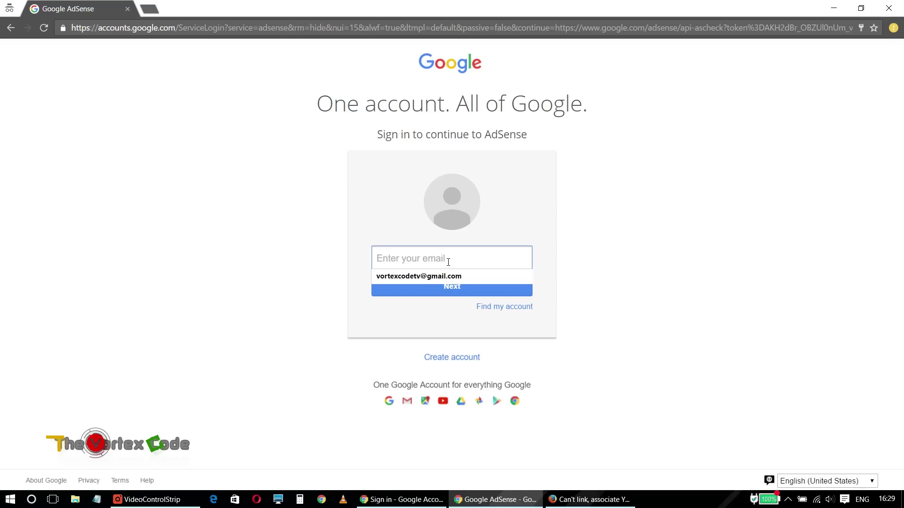
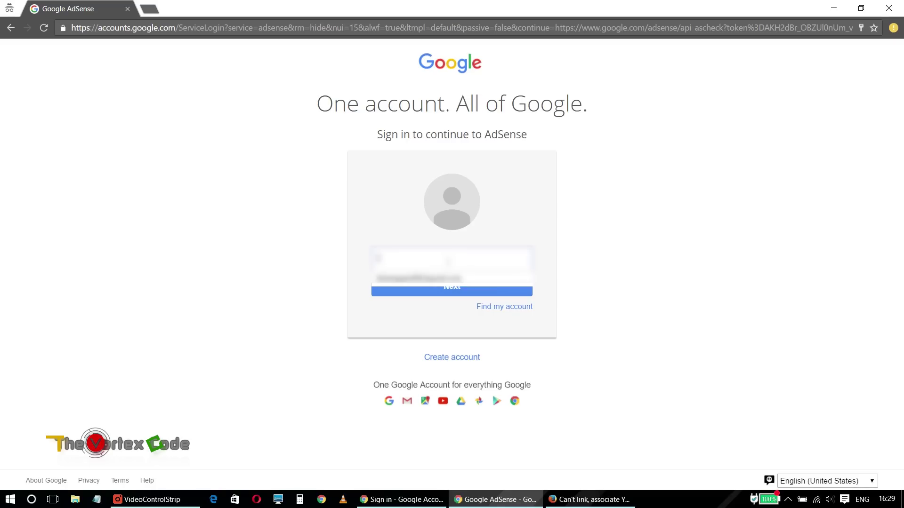
key("Return")
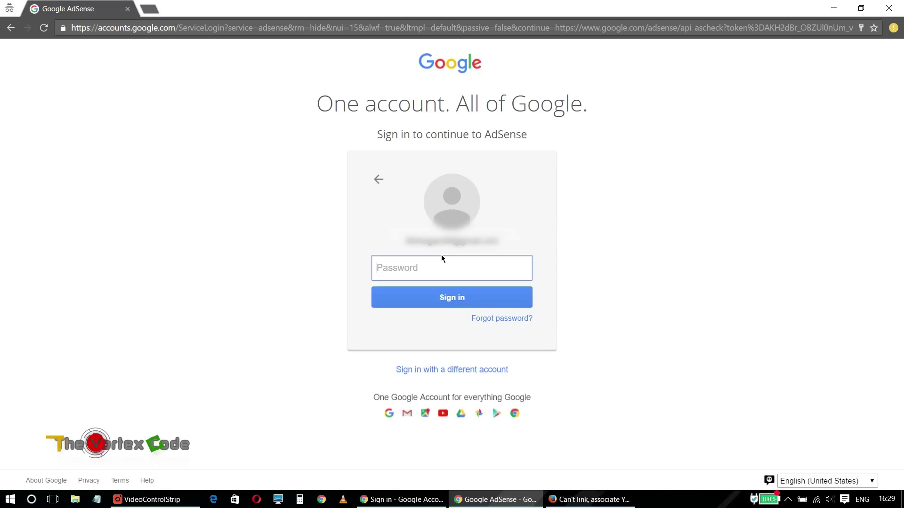
type("••••••••••")
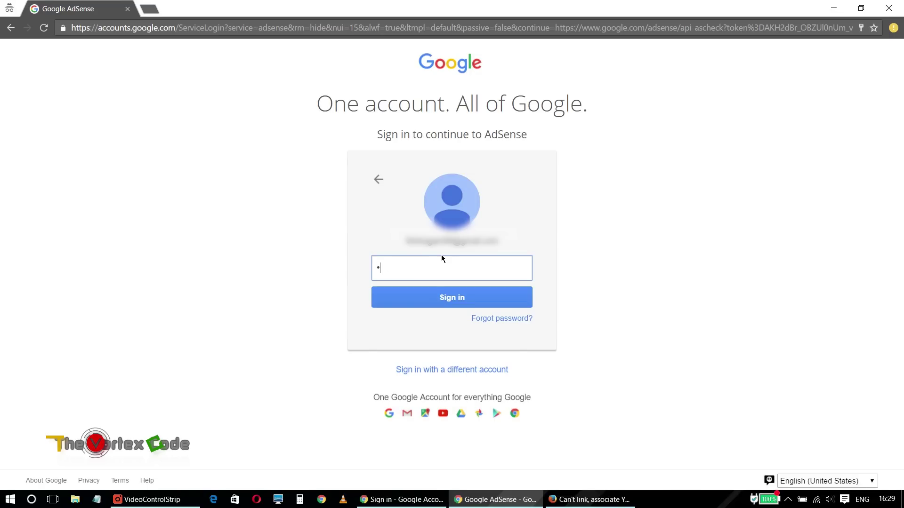
left_click(433, 299)
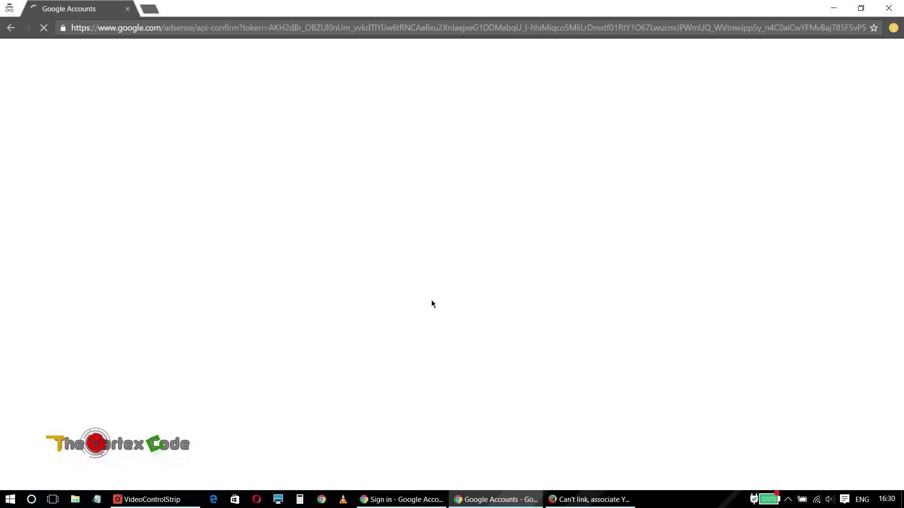
mouse_move(591, 500)
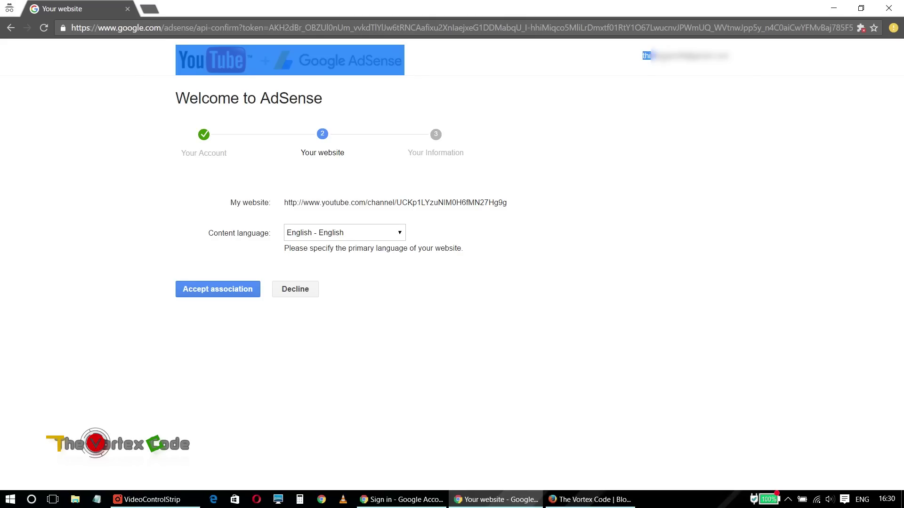
left_click(218, 296)
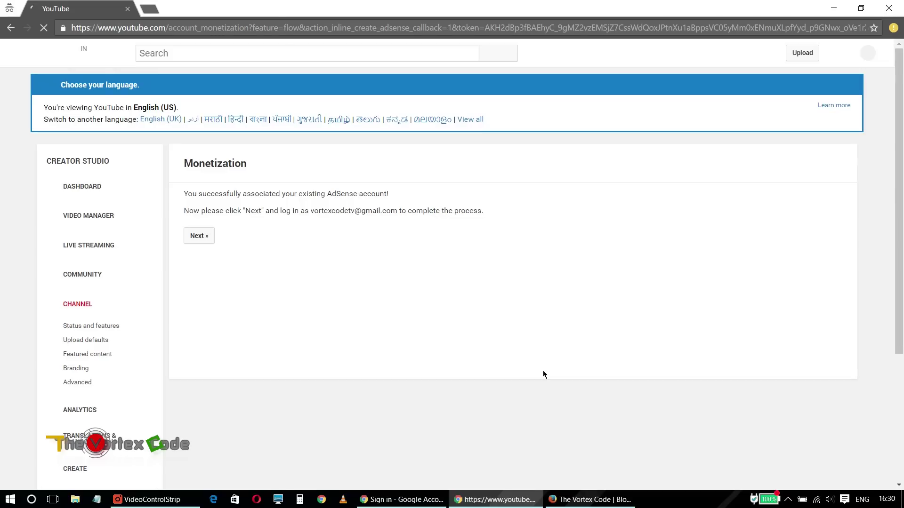
Copy the Monetization page's web address from the incognito window.
left_click(272, 29)
right_click(265, 28)
left_click(291, 75)
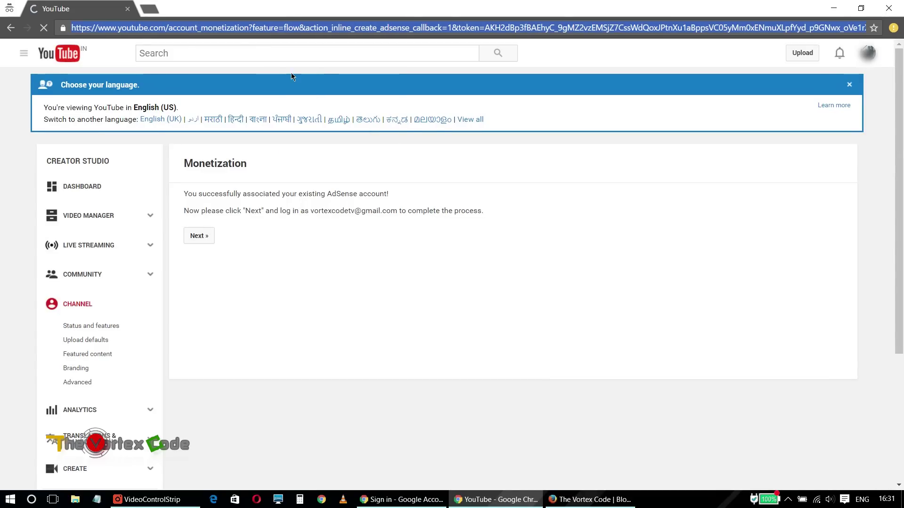
Paste and load the Monetization address in a new tab of the main browser window.
mouse_move(411, 503)
left_click(393, 454)
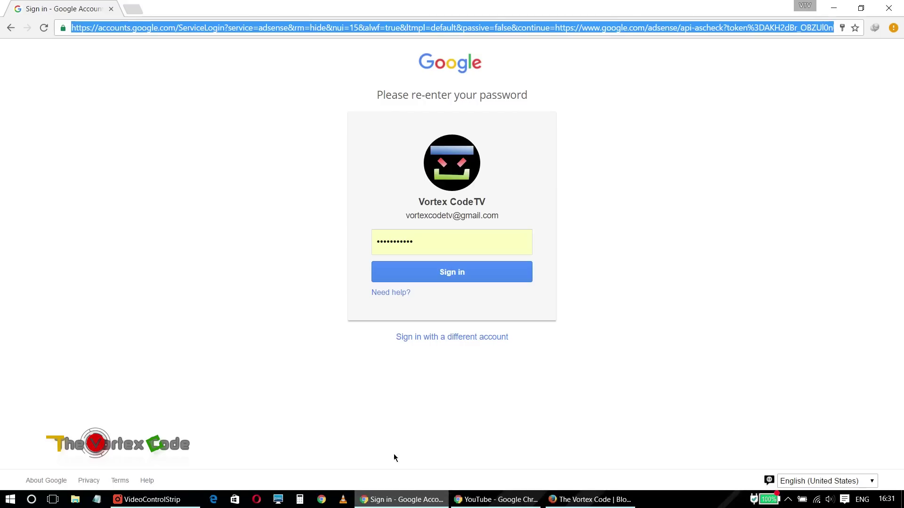
left_click(146, 10)
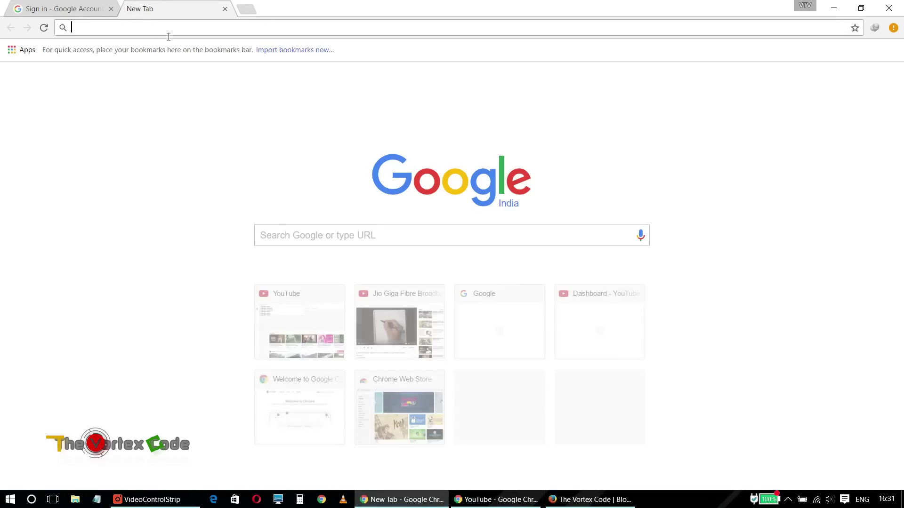
left_click(104, 6)
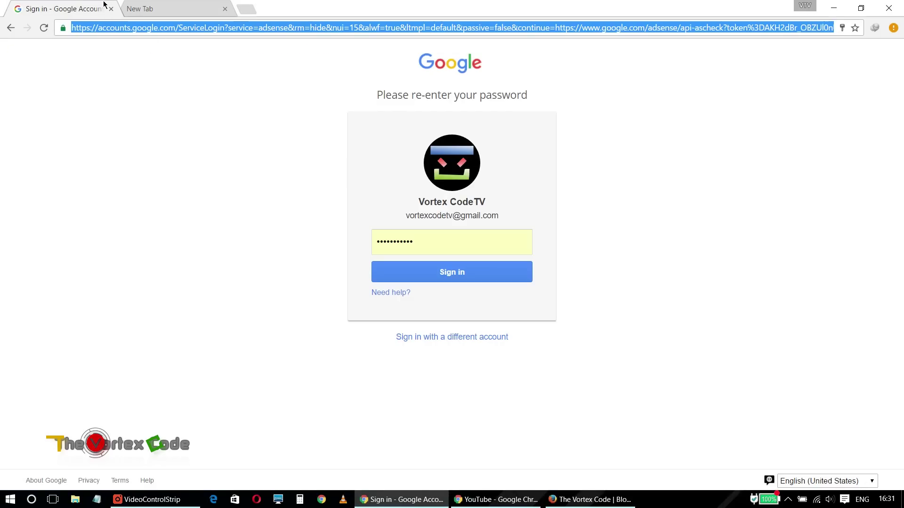
left_click(207, 9)
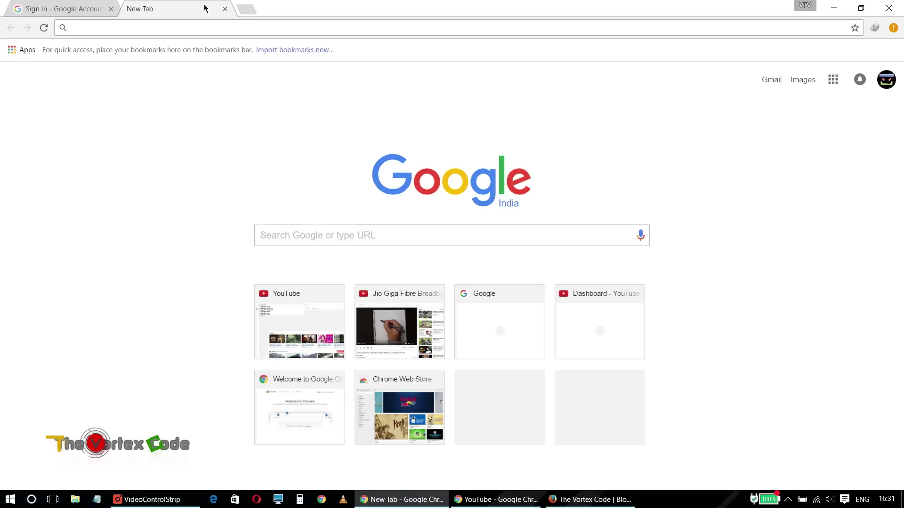
right_click(210, 31)
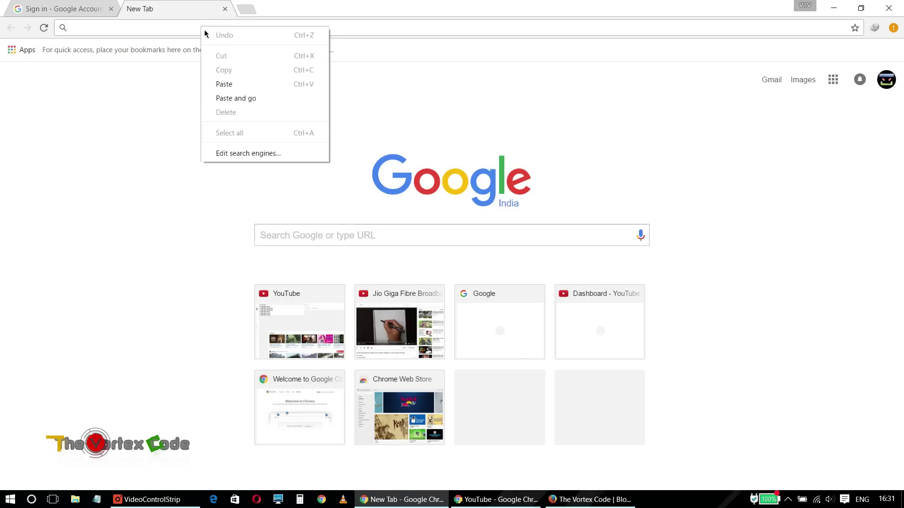
left_click(245, 100)
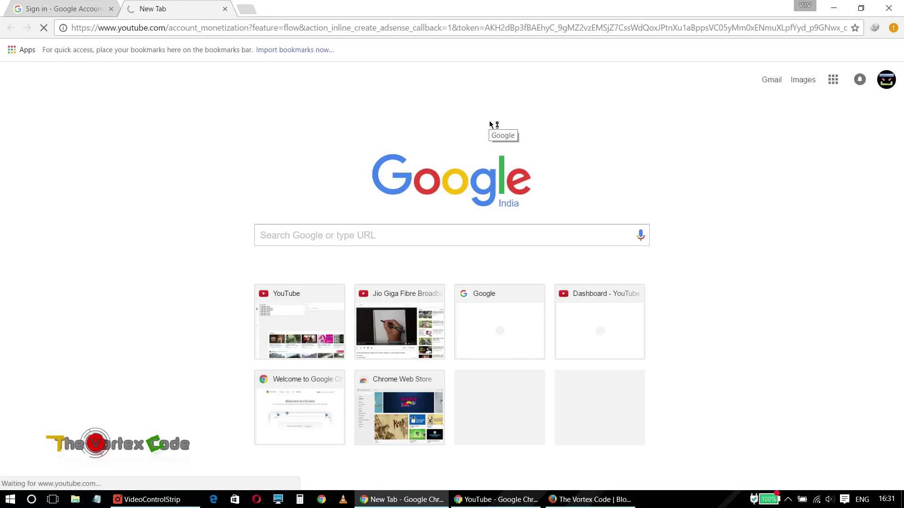